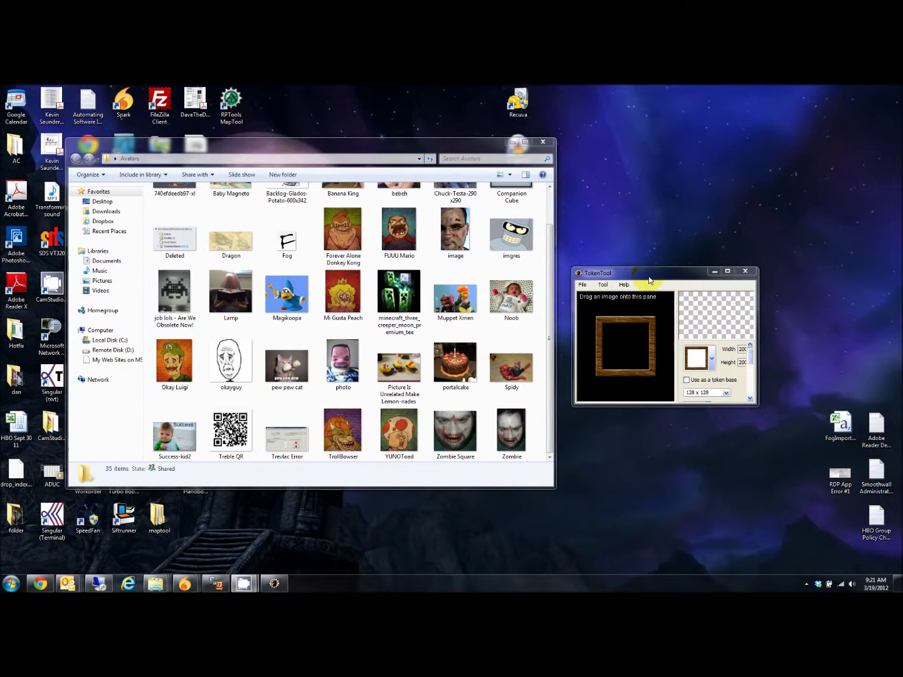
Raise the TokenTool window beside Avatars and drag the Zombie Square picture onto its image pane
drag(649, 281, 652, 197)
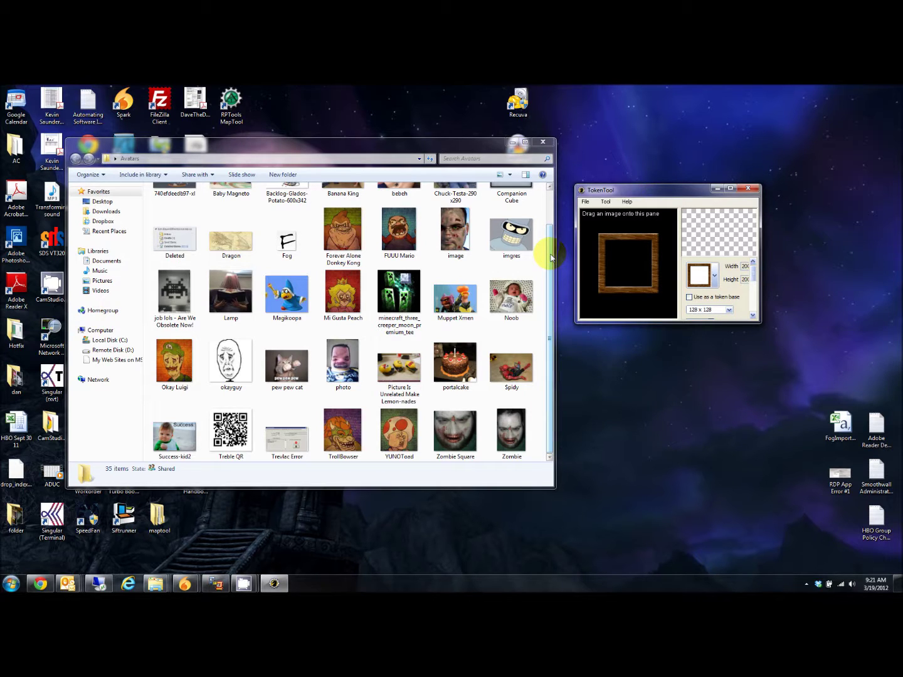
drag(455, 430, 643, 263)
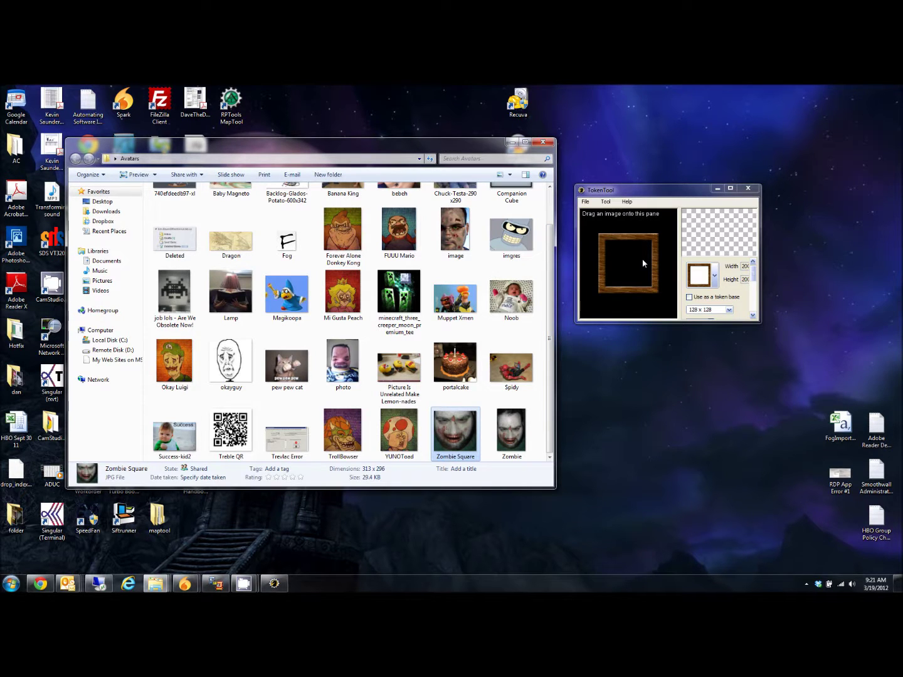
drag(644, 263, 617, 250)
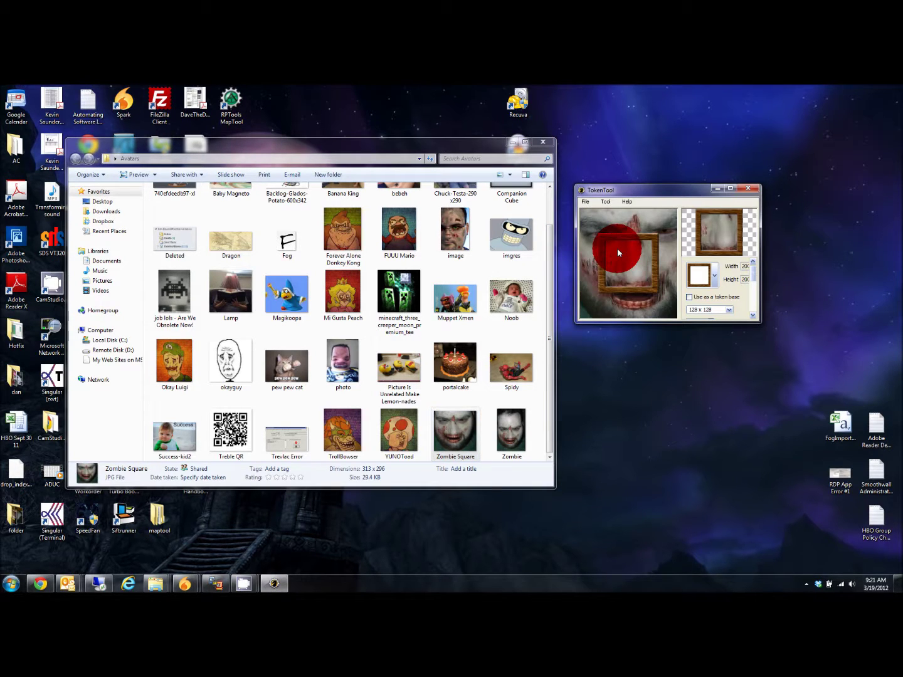
scroll(620, 253, down, 3)
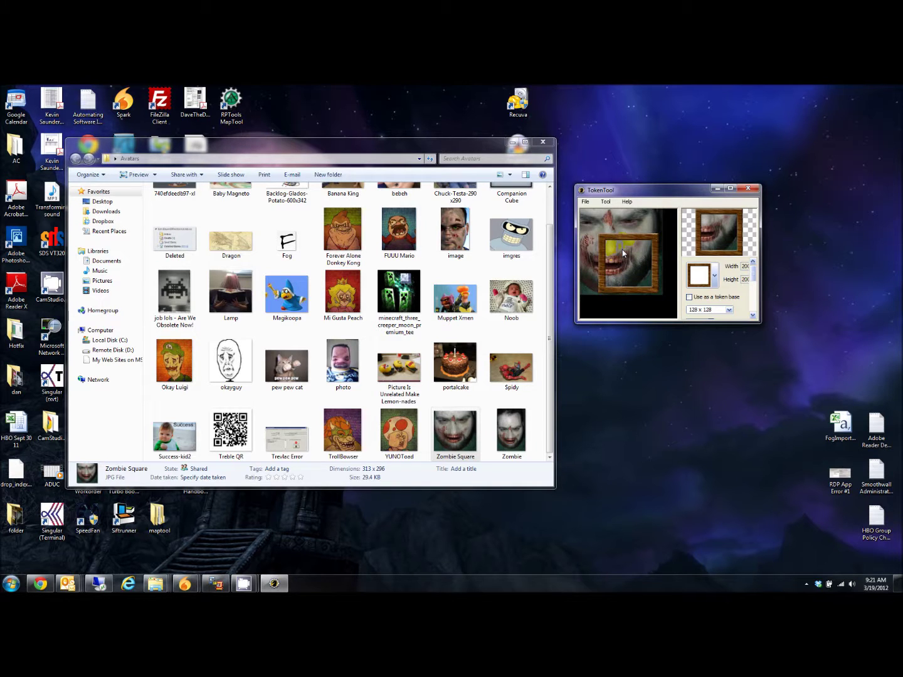
scroll(622, 252, down, 3)
Shrink and centre the zombie face so it fits inside the wooden frame
drag(623, 253, 633, 262)
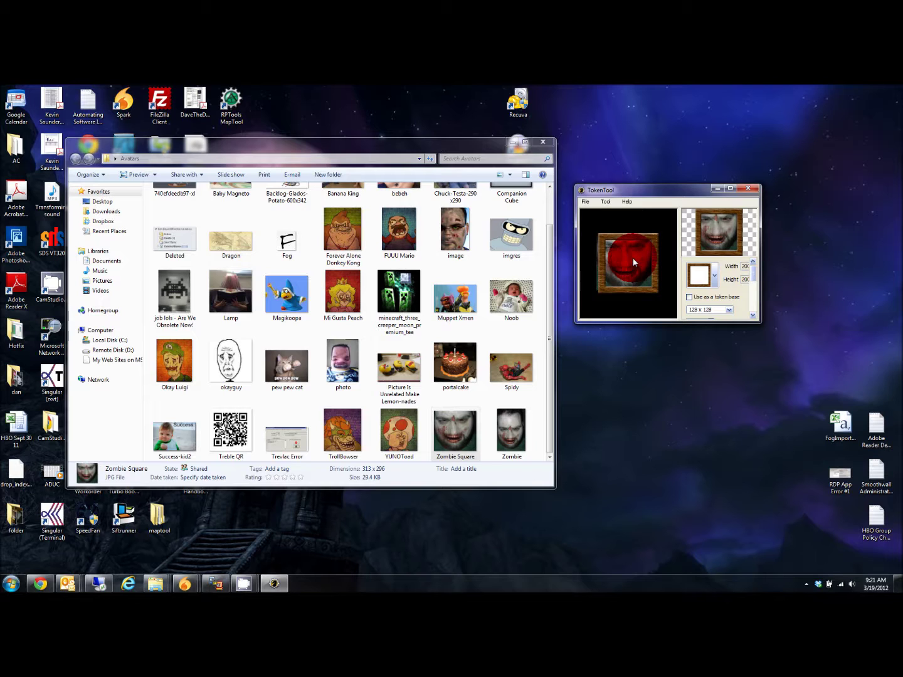
Replace the zombie token's wooden frame with the stone-style frame
click(714, 276)
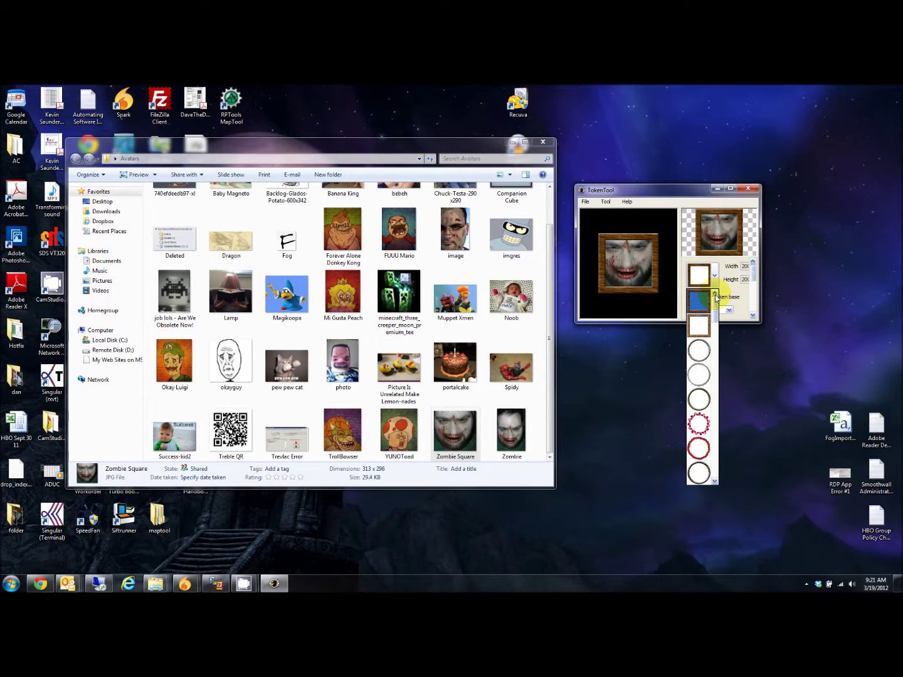
drag(715, 296, 718, 331)
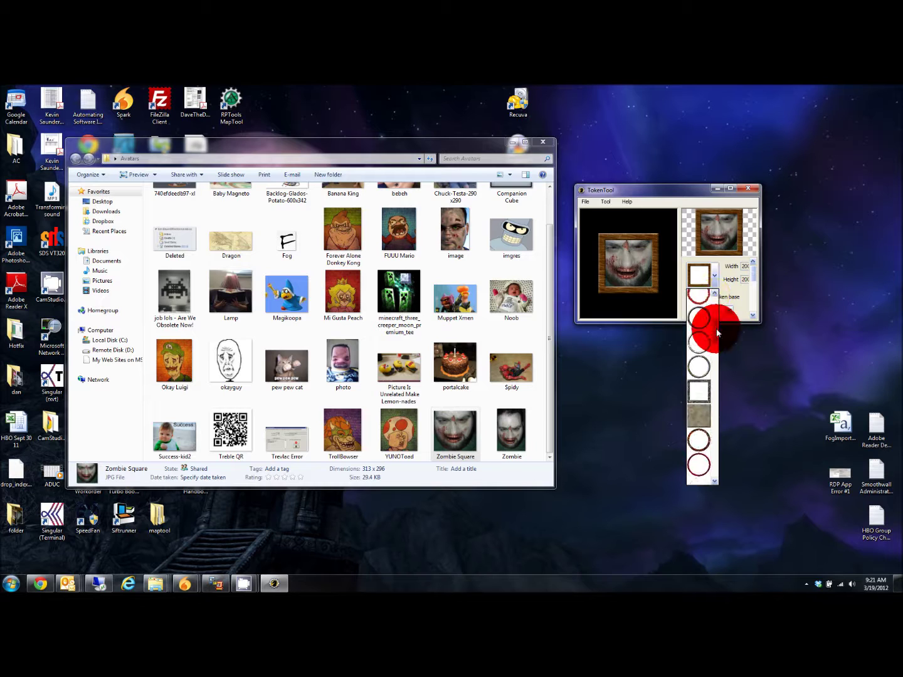
click(709, 328)
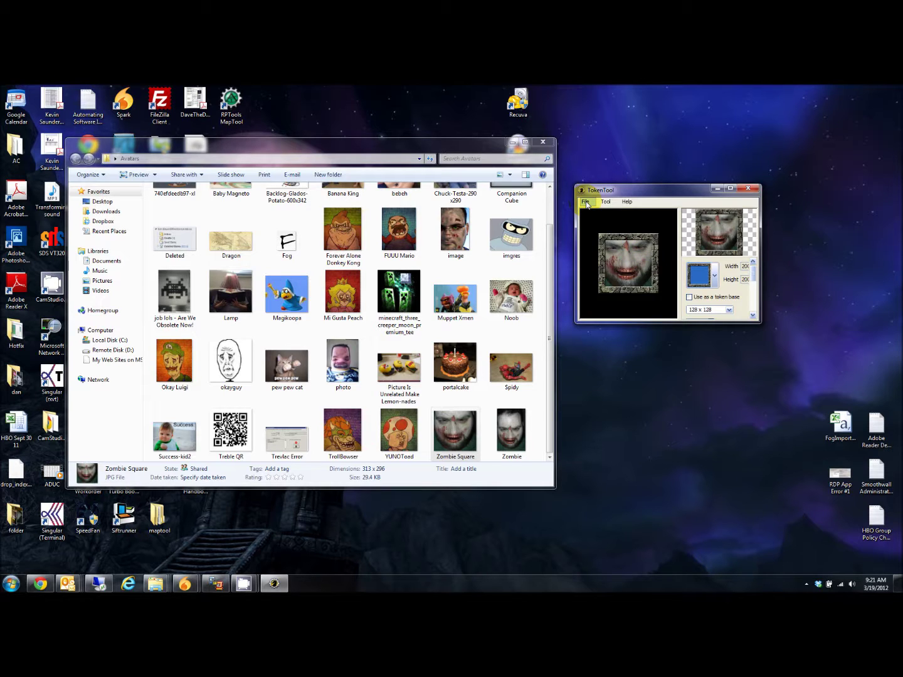
click(587, 203)
click(609, 223)
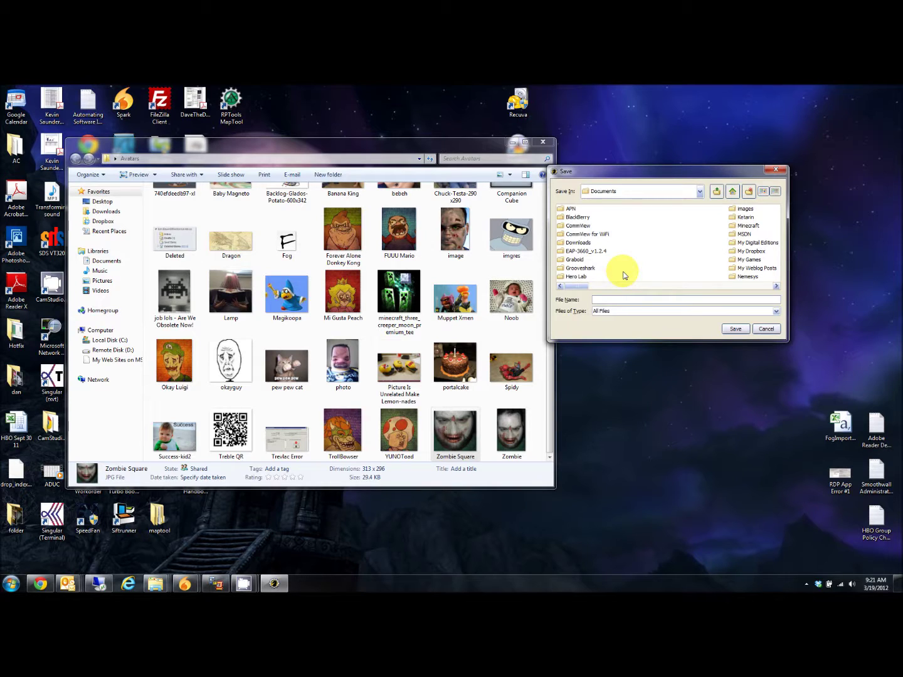
text(Zombie)
Save the token as 'Zombie' in Documents, close TokenTool, and shift the Avatars window right
click(735, 327)
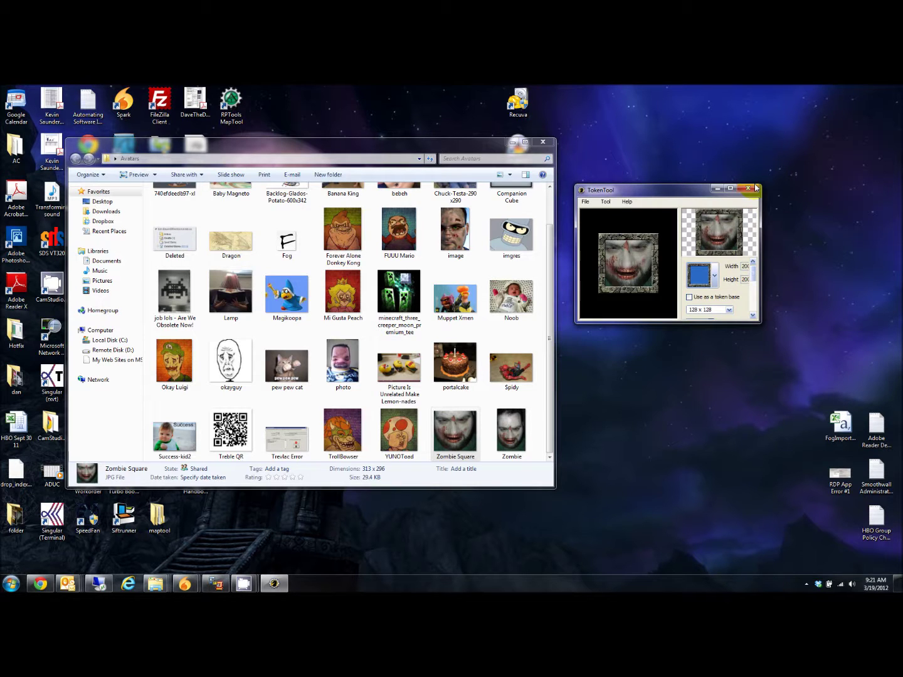
click(750, 191)
drag(310, 149, 416, 152)
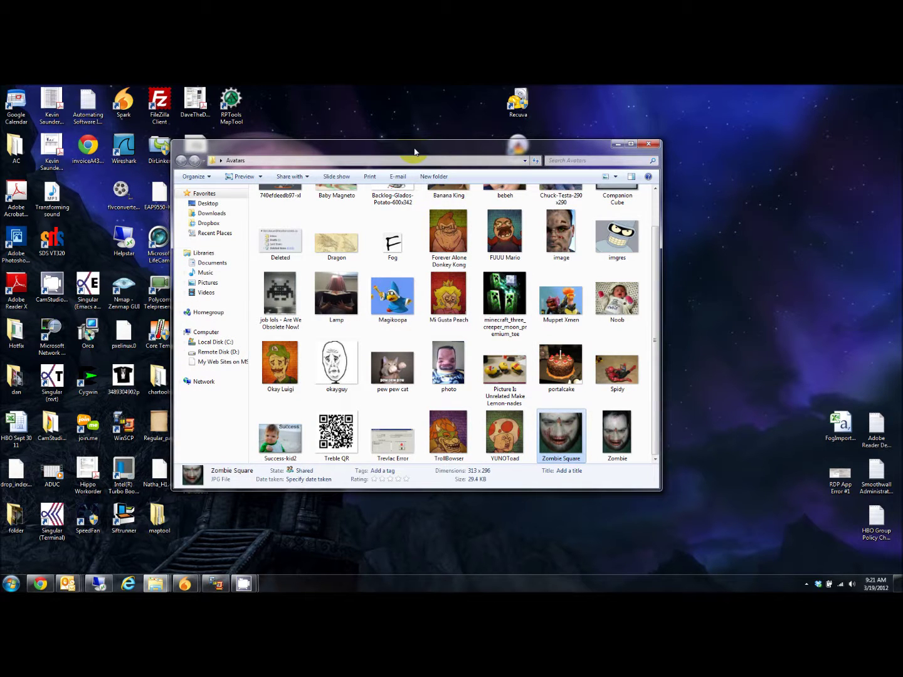
mouse_move(212, 263)
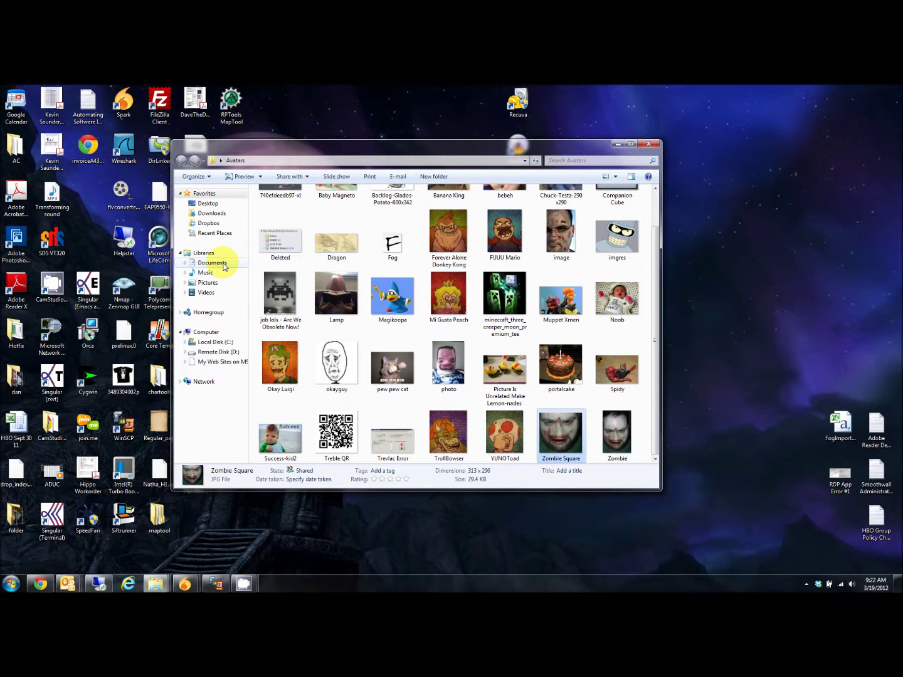
Copy the Zombie PNG file from the Documents library
click(225, 266)
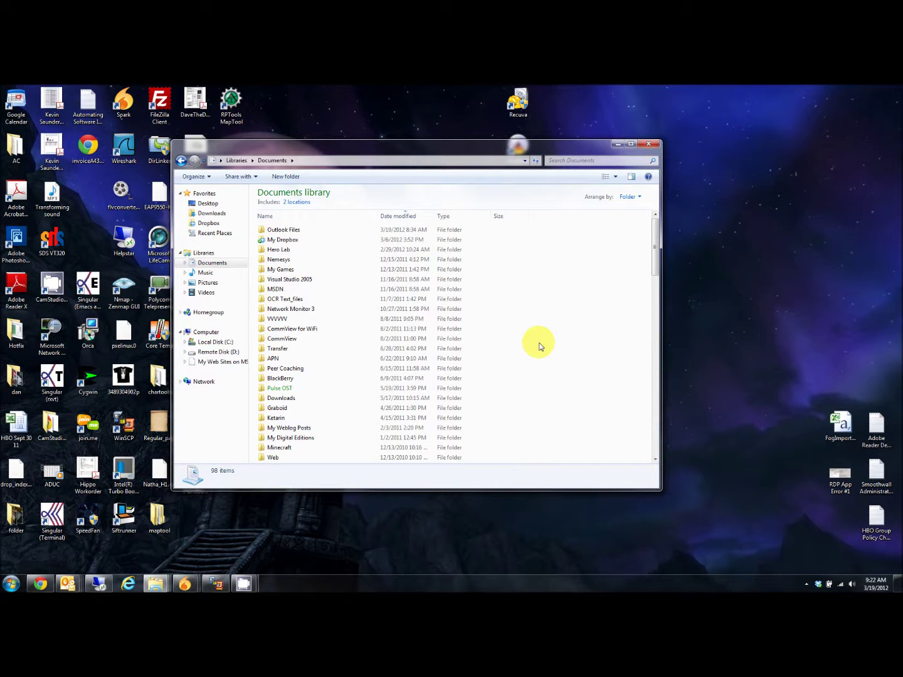
text(z)
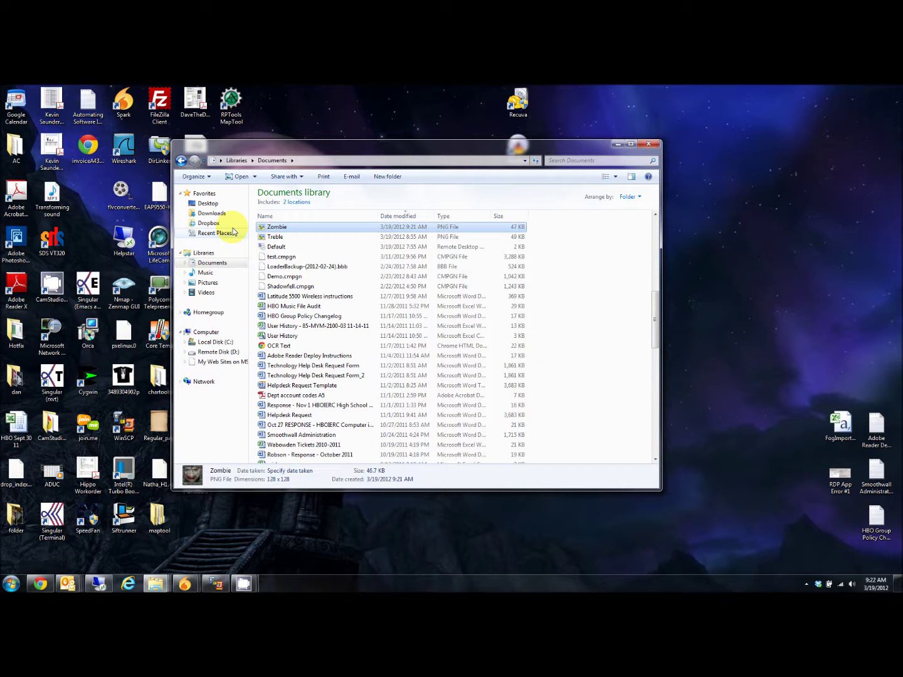
right_click(279, 229)
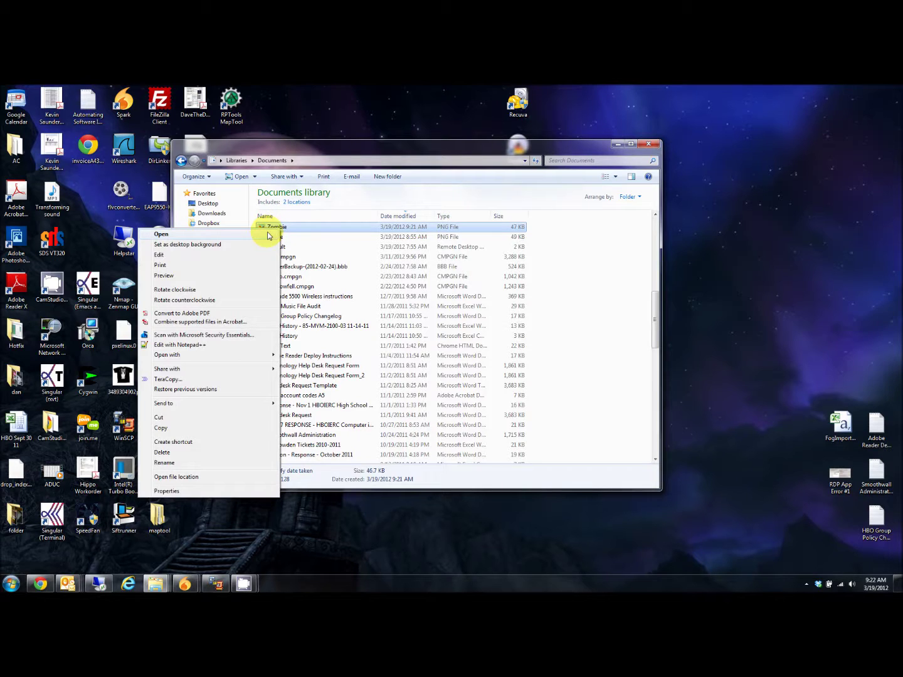
click(162, 425)
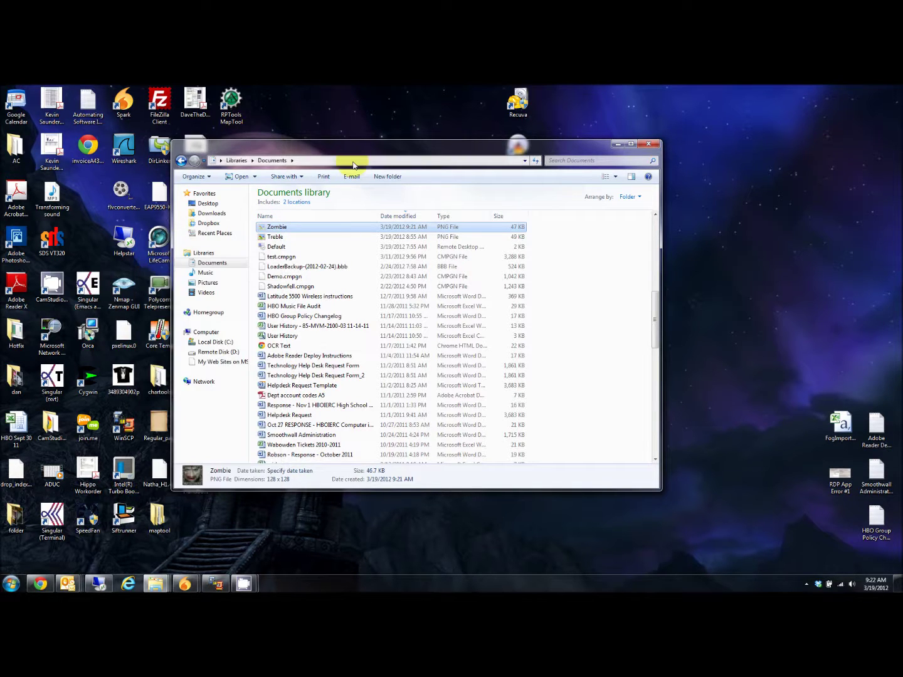
Navigate from c:\Users\ through the home folder into .maptool\resource\Default\Tokens
click(353, 162)
text(c)
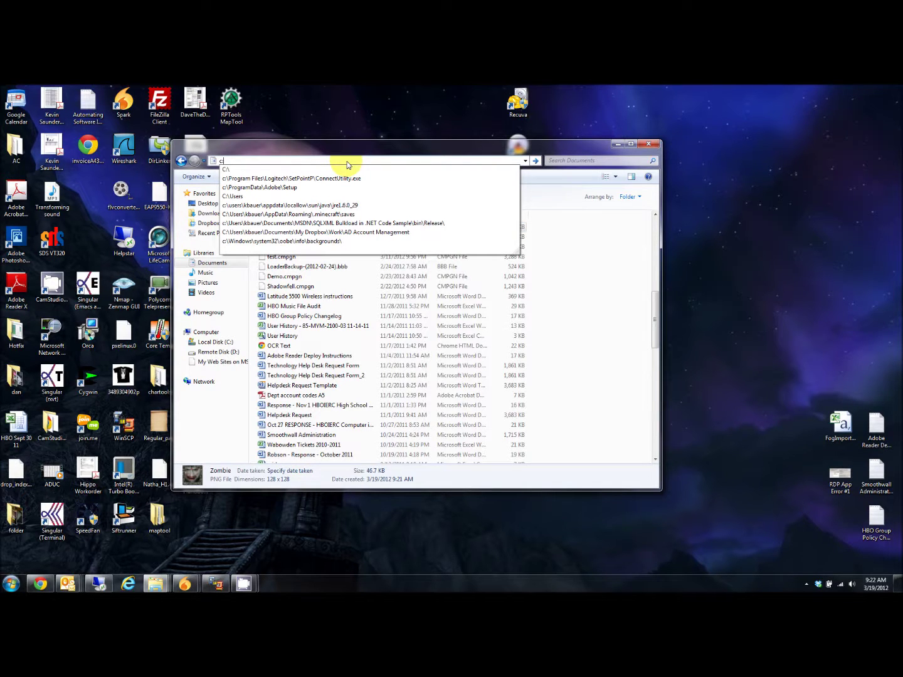
text(:\Users\)
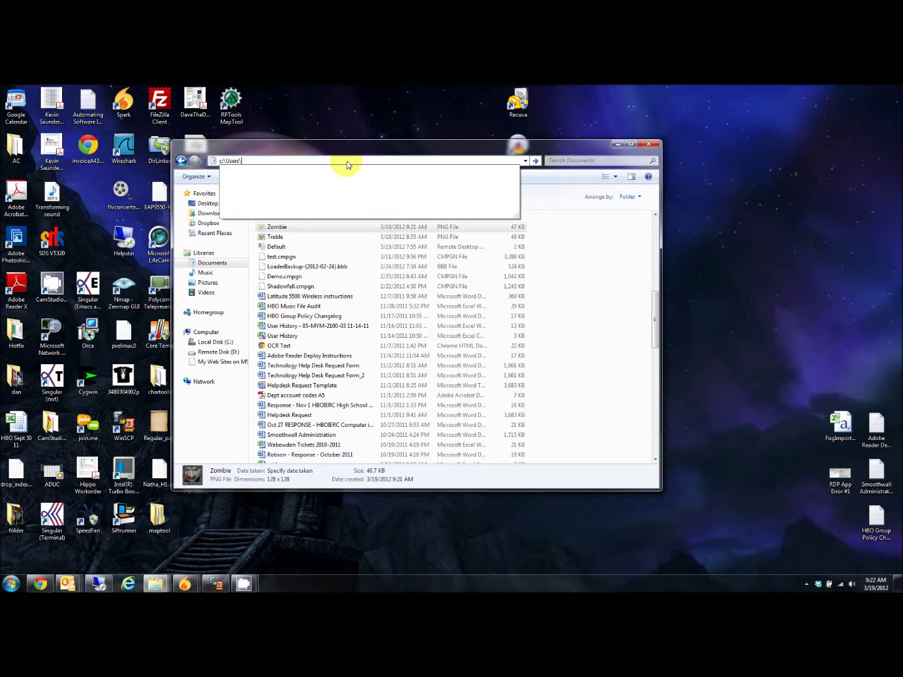
key(Down)
key(Down)
key(Down)
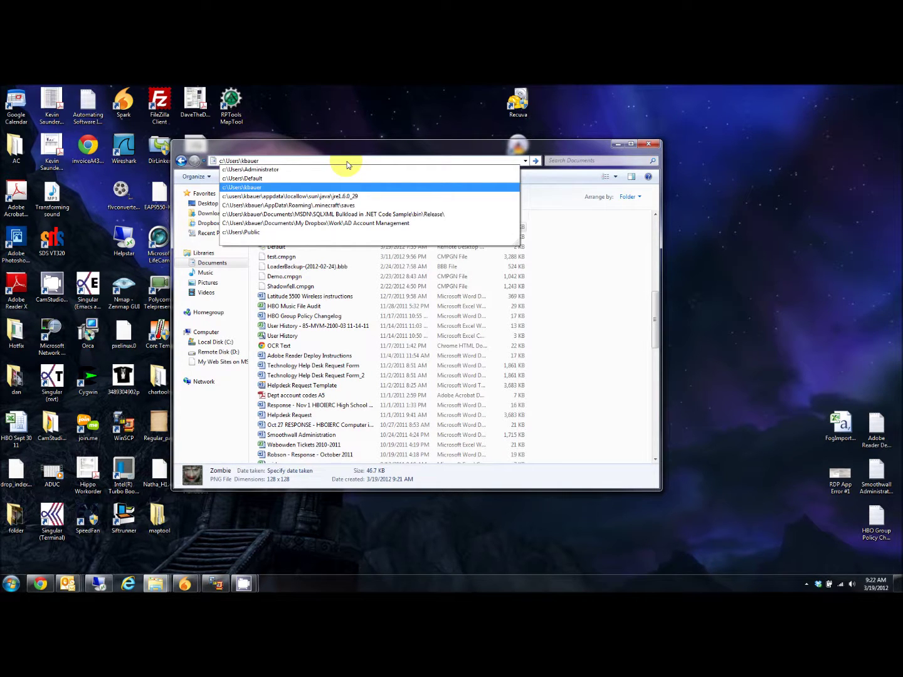
key(Return)
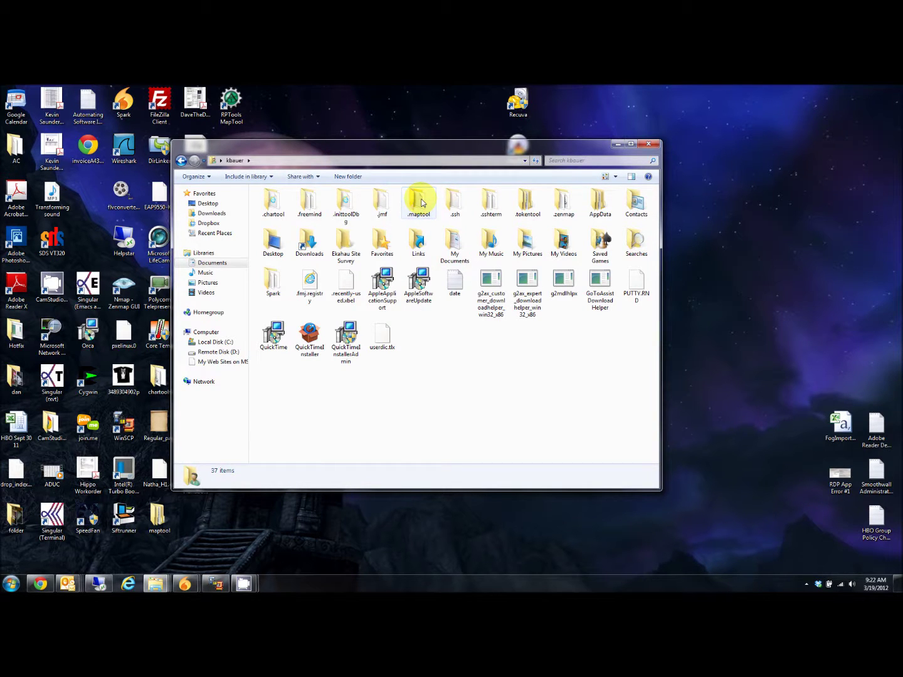
double_click(422, 202)
click(279, 283)
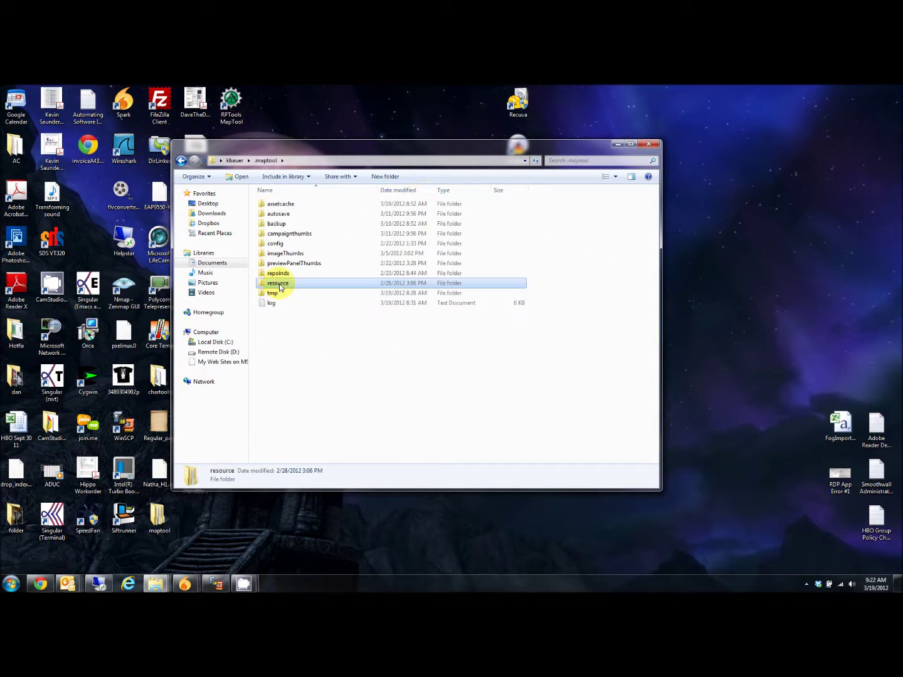
double_click(279, 285)
double_click(296, 292)
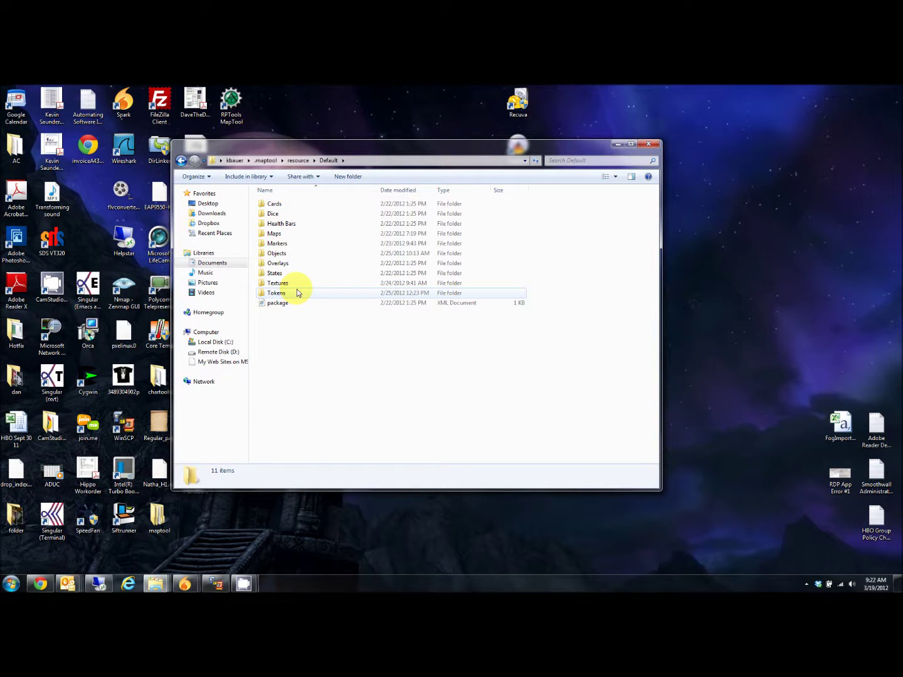
drag(655, 205, 653, 434)
Paste the Zombie PNG into the Tokens folder and close Explorer
right_click(433, 383)
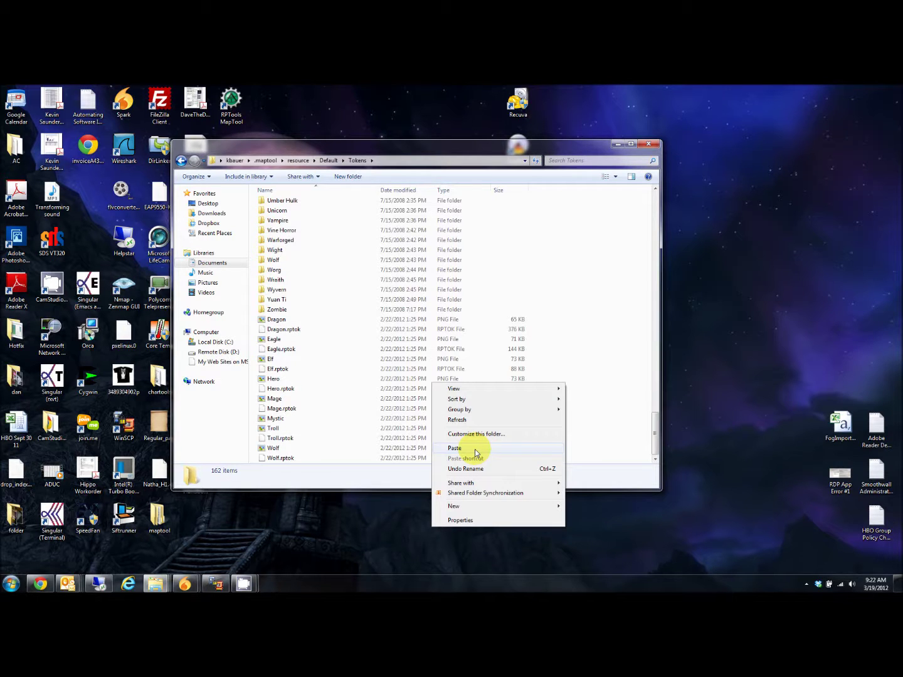
click(475, 452)
click(653, 146)
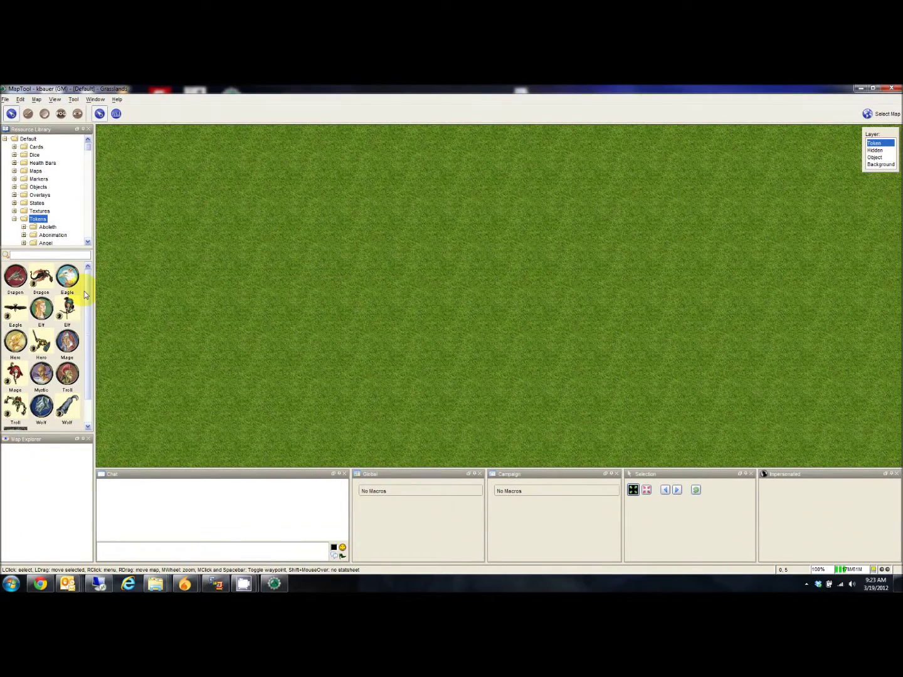
scroll(83, 291, down, 2)
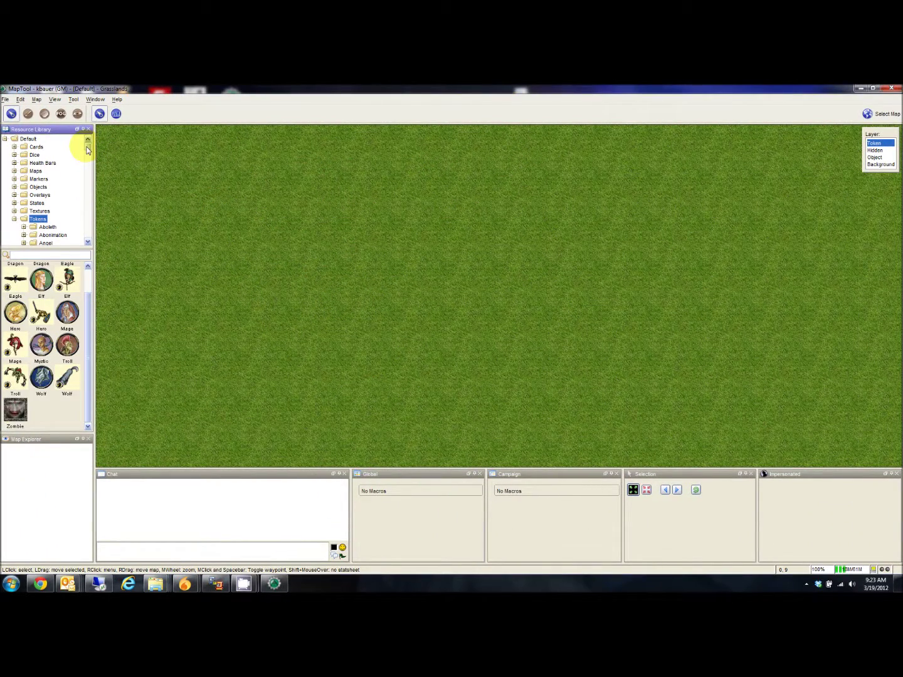